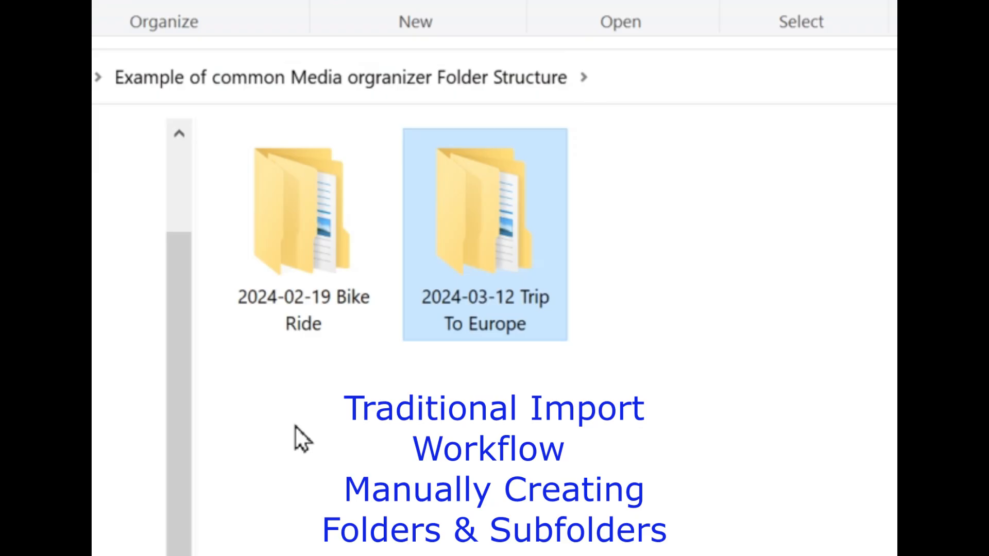
Step: Open the Chapporosa Park folder inside 2024-02-19 Bike Ride and examine its day, export, metadata and notes subfolders
{"action": "left_click", "coordinate": [297, 453]}
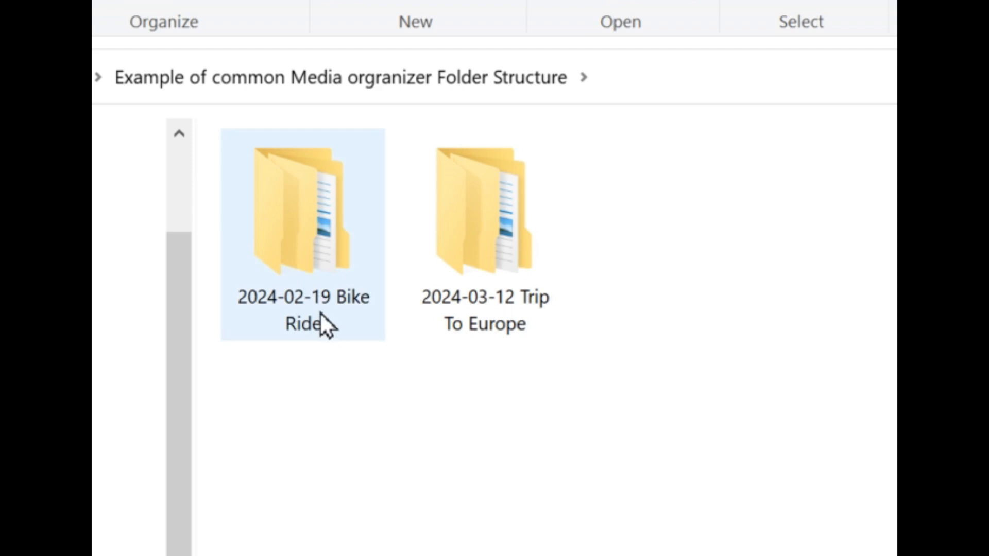
{"action": "mouse_move", "coordinate": [304, 251]}
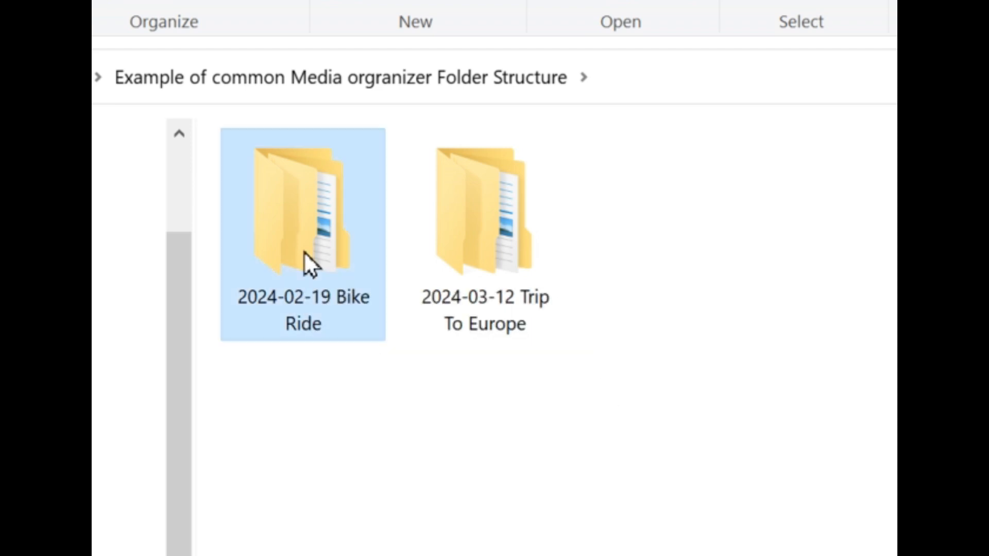
{"action": "double_click", "coordinate": [304, 252]}
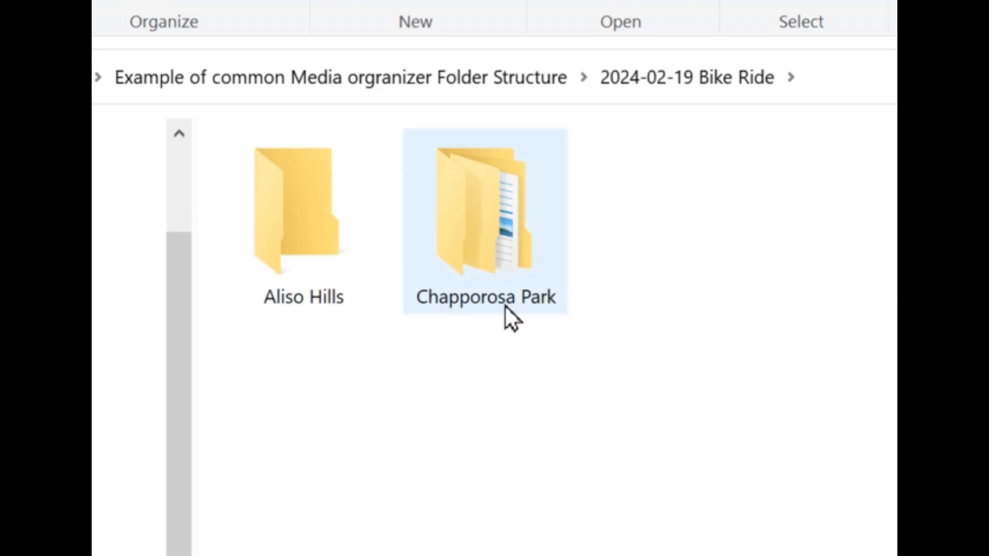
{"action": "double_click", "coordinate": [496, 247]}
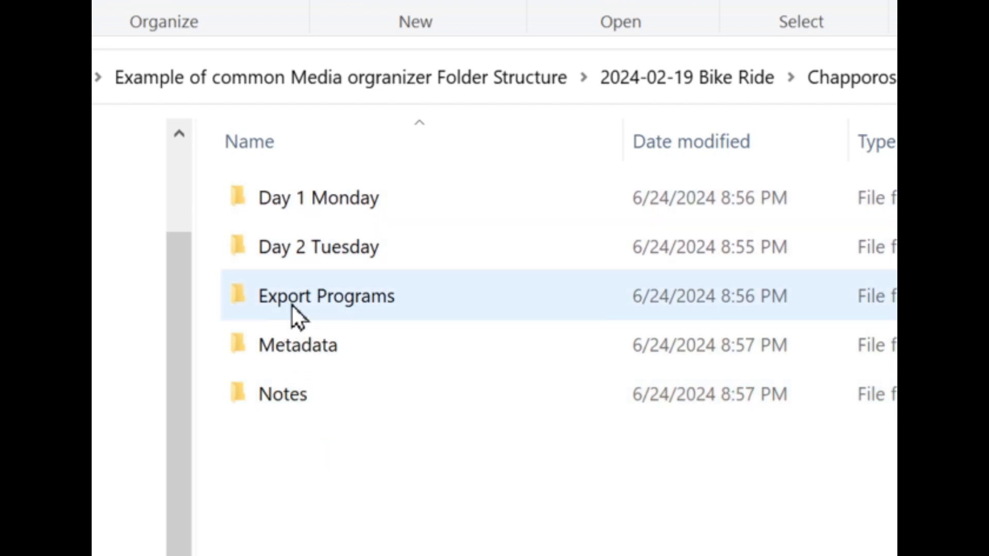
{"action": "mouse_move", "coordinate": [305, 302]}
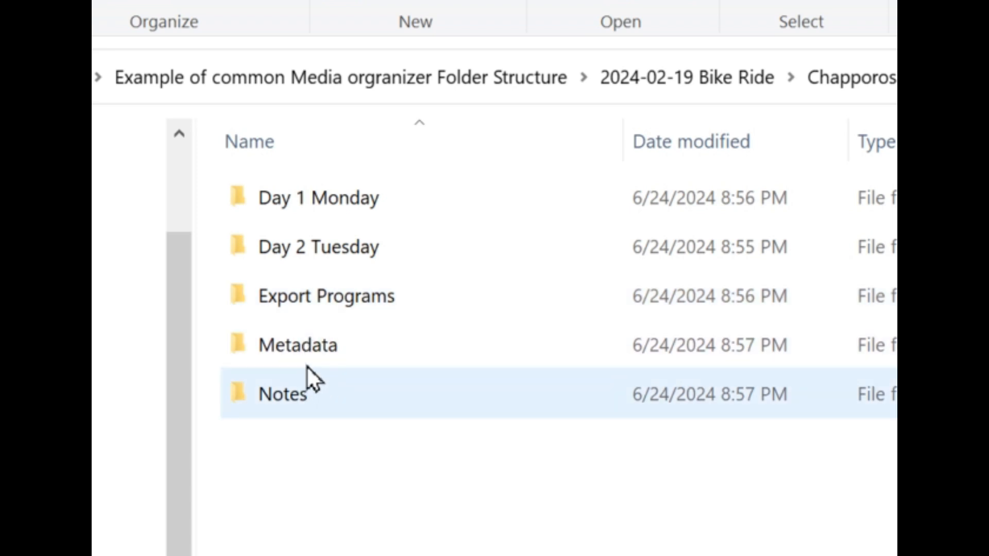
{"action": "mouse_move", "coordinate": [315, 345]}
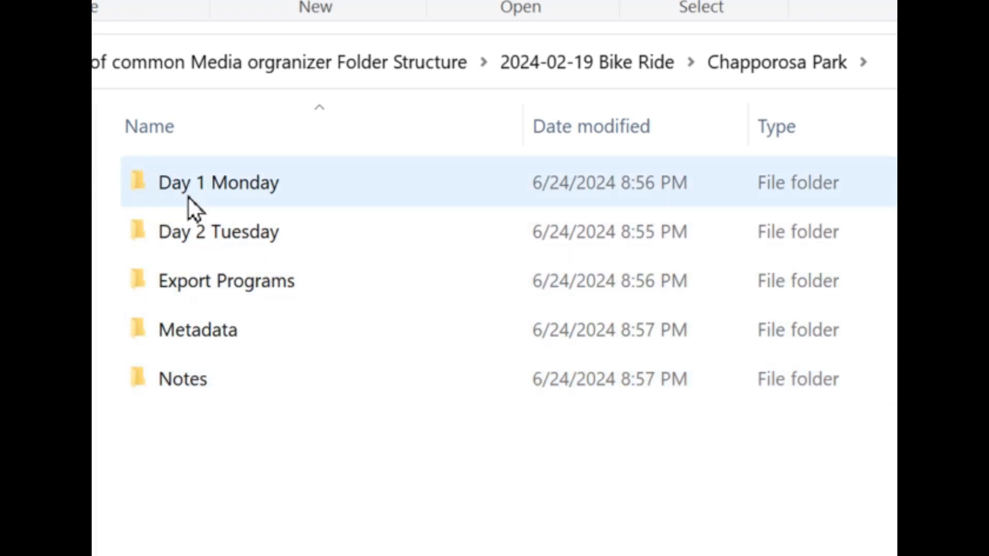
Step: Inspect one Cam 1 and one Cam 2 folder under Day 1 Monday, and return to the 2024-02-19 Bike Ride folder
{"action": "double_click", "coordinate": [219, 187]}
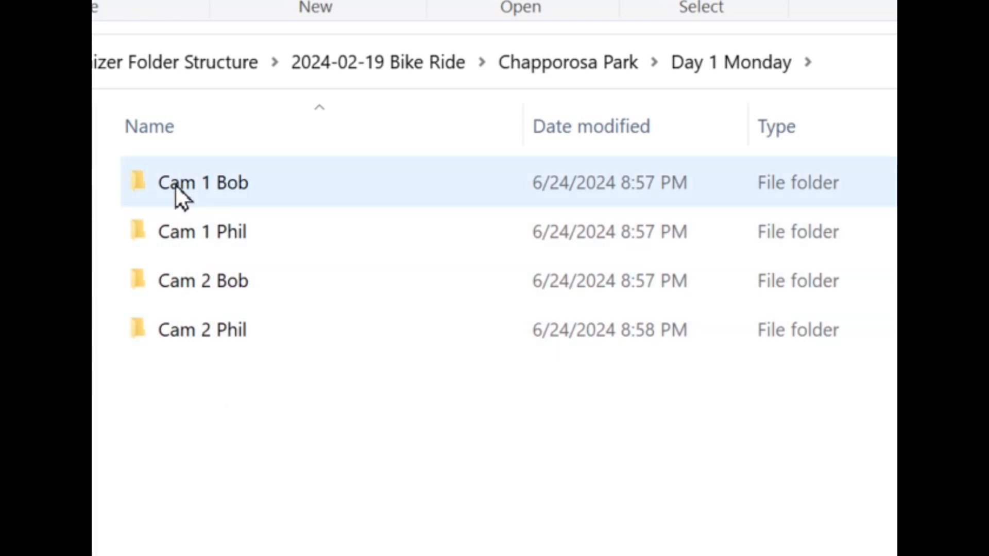
{"action": "left_click", "coordinate": [185, 187]}
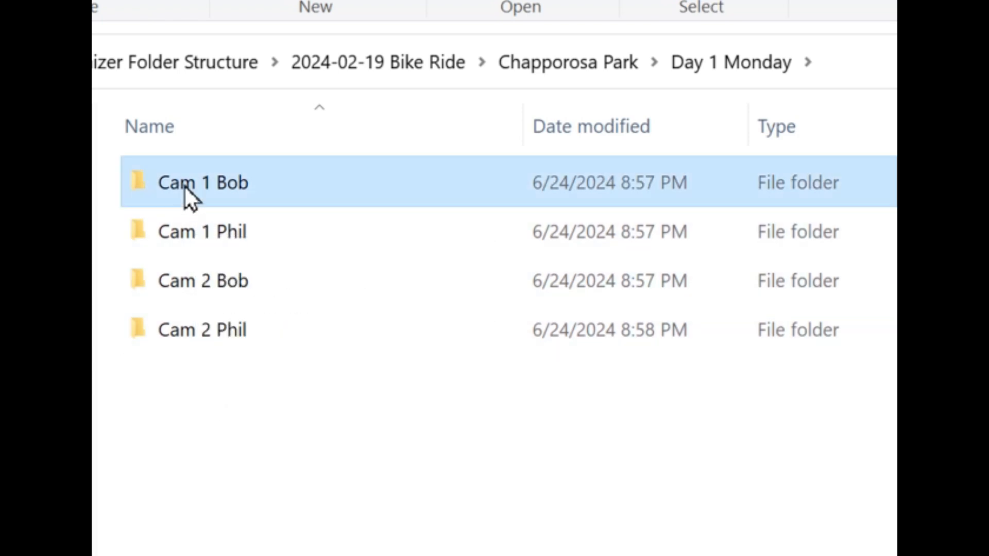
{"action": "double_click", "coordinate": [185, 186]}
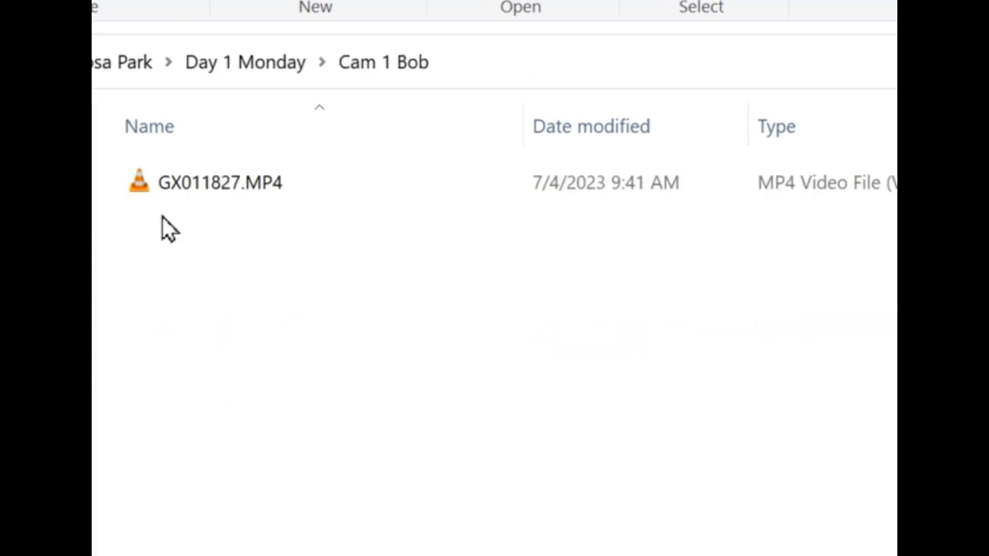
{"action": "left_click", "coordinate": [243, 60]}
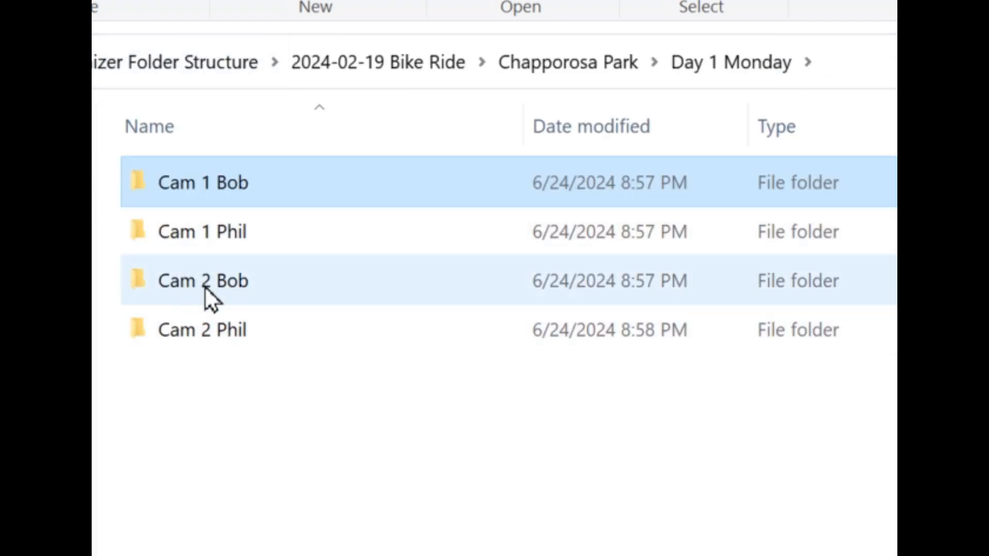
{"action": "mouse_move", "coordinate": [194, 292]}
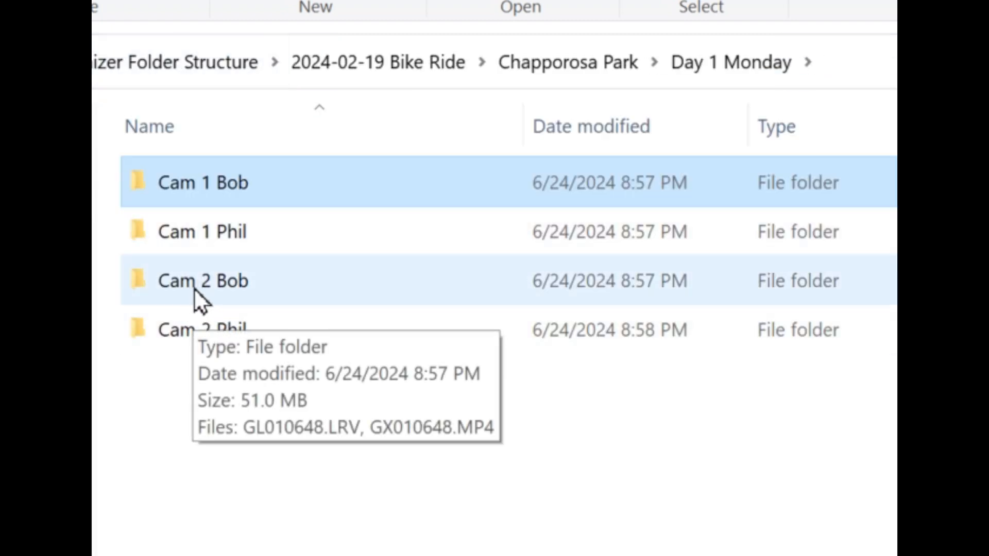
{"action": "double_click", "coordinate": [196, 289]}
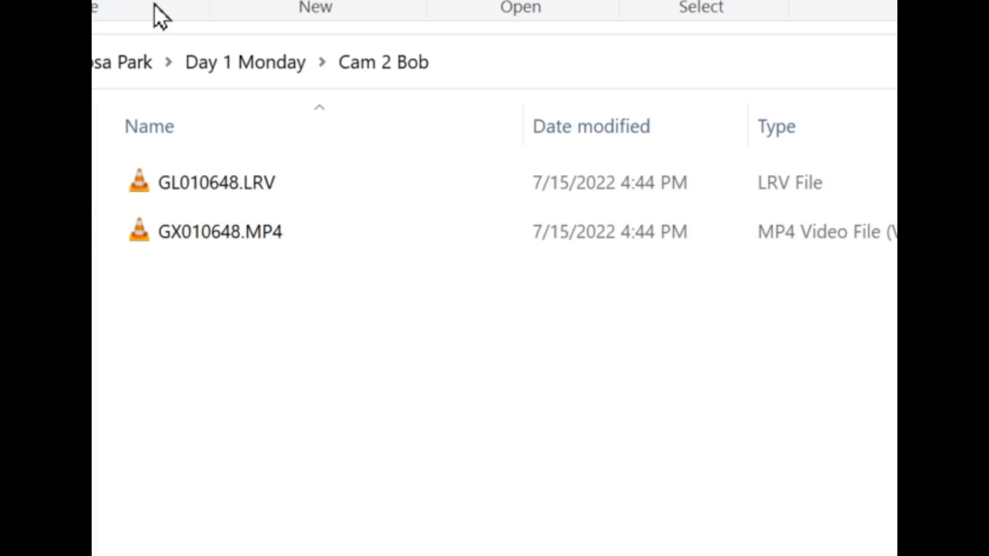
{"action": "left_click", "coordinate": [242, 75]}
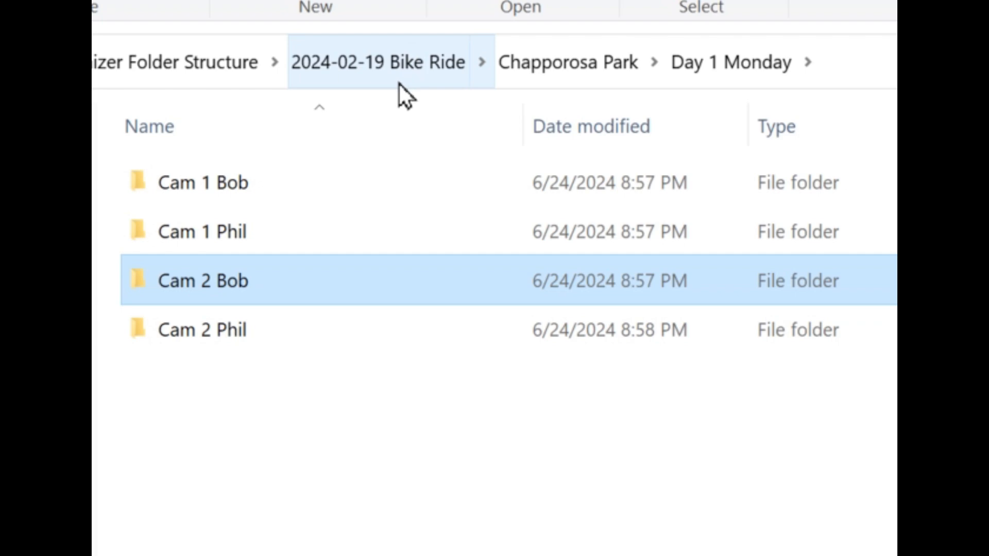
{"action": "left_click", "coordinate": [410, 73]}
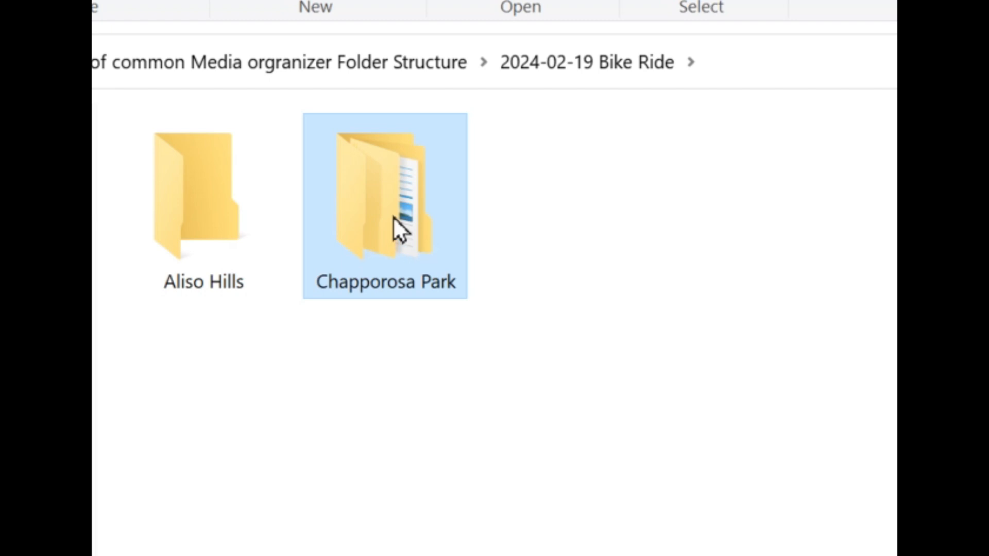
{"action": "mouse_move", "coordinate": [396, 251]}
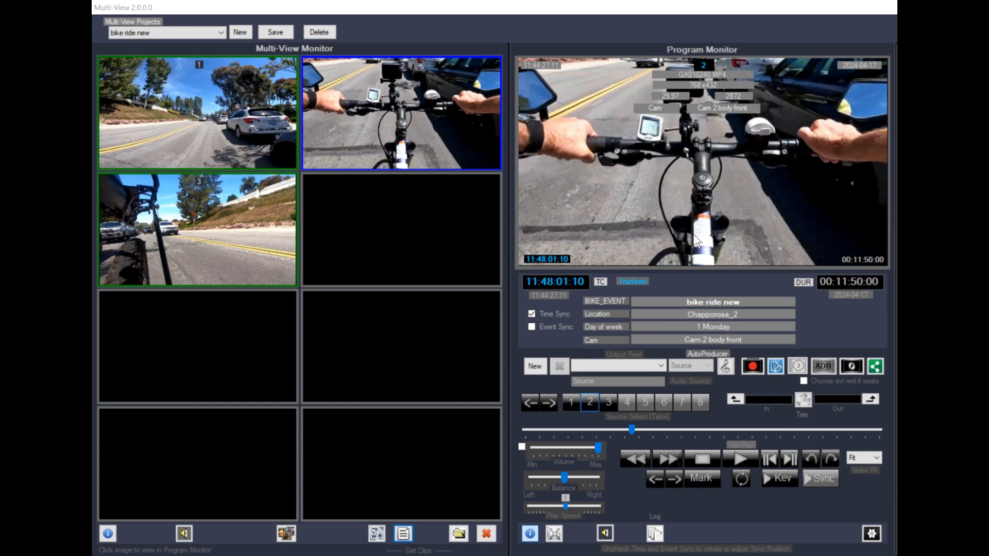
Step: In Multi-View, open the profile settings from the global settings and choose the SPORTS:BIKE_EVENT profile
{"action": "left_click", "coordinate": [870, 536]}
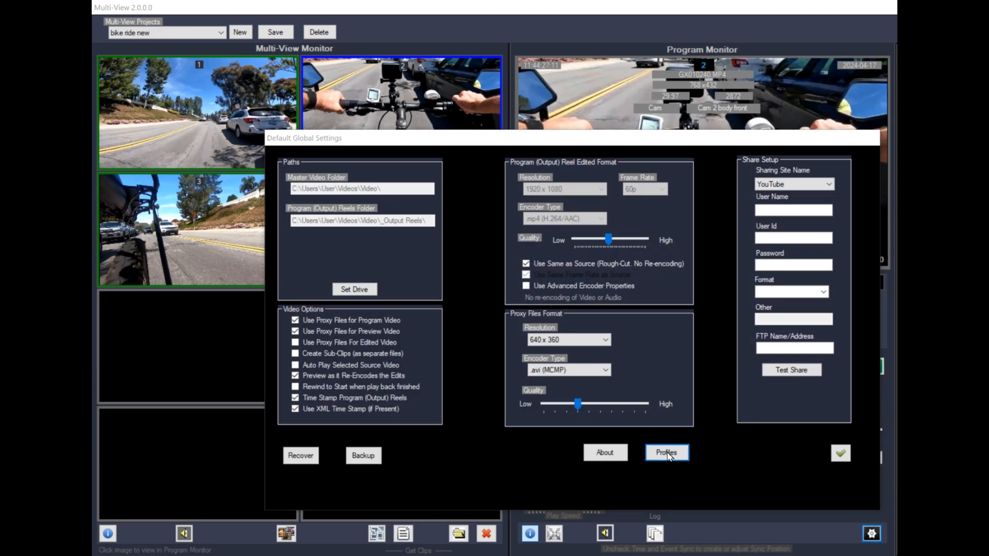
{"action": "left_click", "coordinate": [666, 453]}
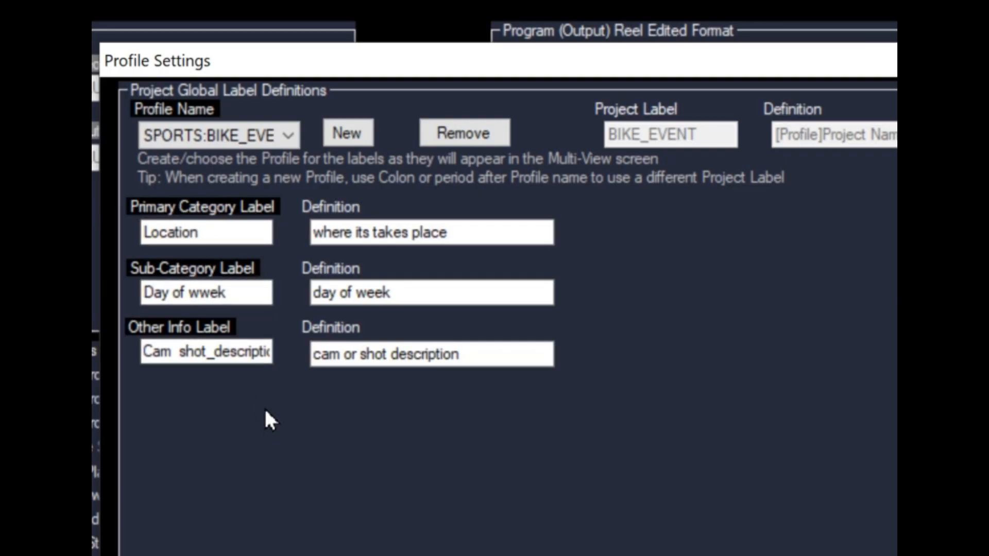
{"action": "left_click", "coordinate": [292, 132]}
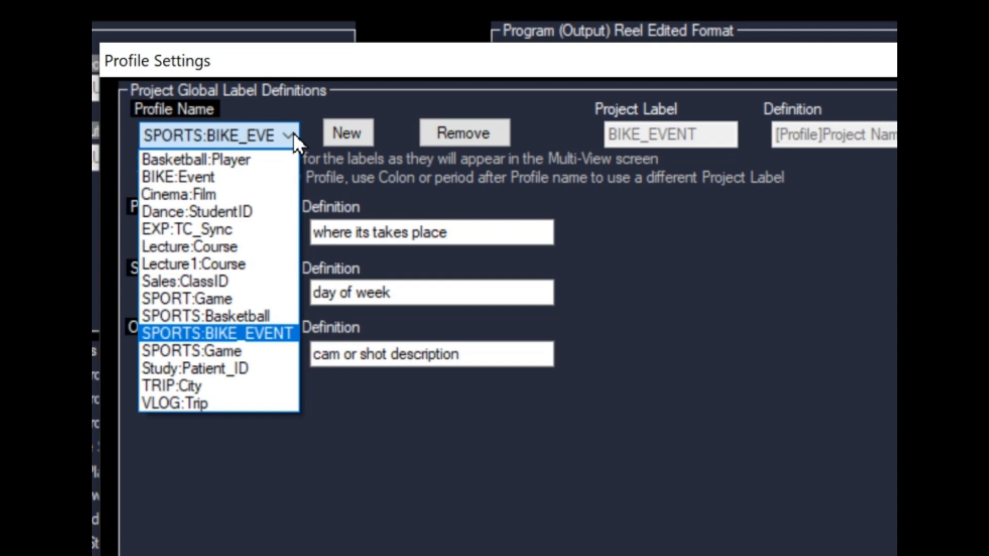
{"action": "left_click", "coordinate": [236, 333]}
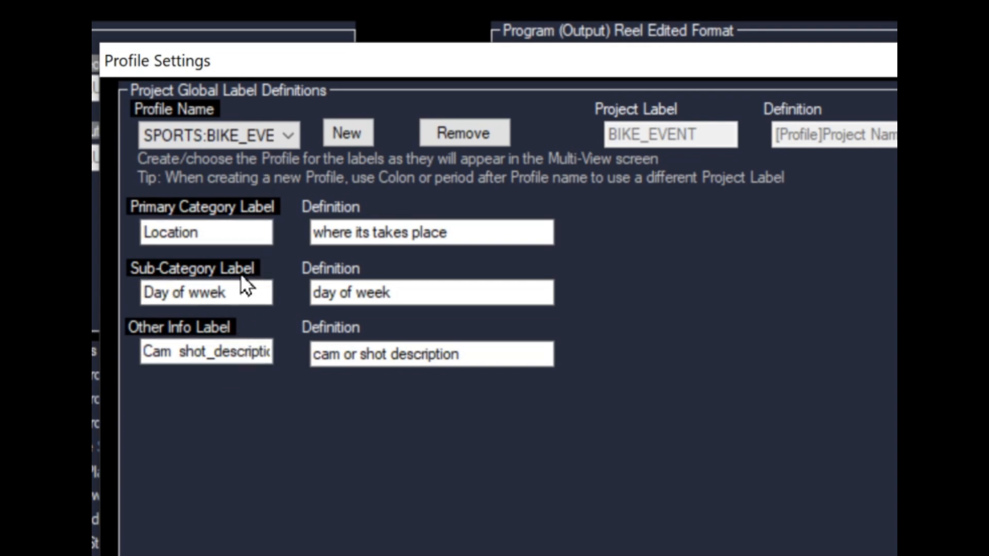
Step: View the label definitions of the BIKE:Event profile and switch back to the SPORTS:BIKE_EVENT profile
{"action": "left_click", "coordinate": [285, 138]}
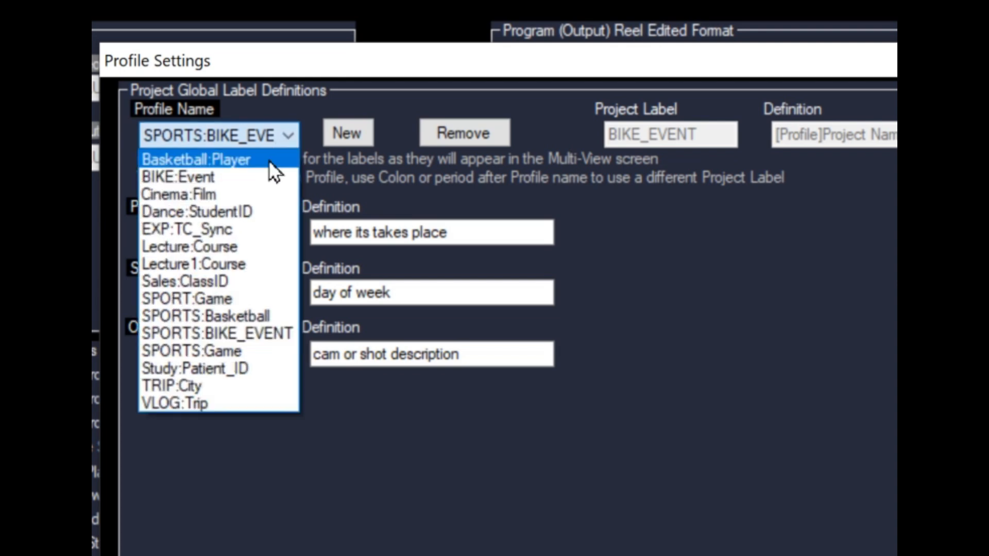
{"action": "left_click", "coordinate": [218, 179]}
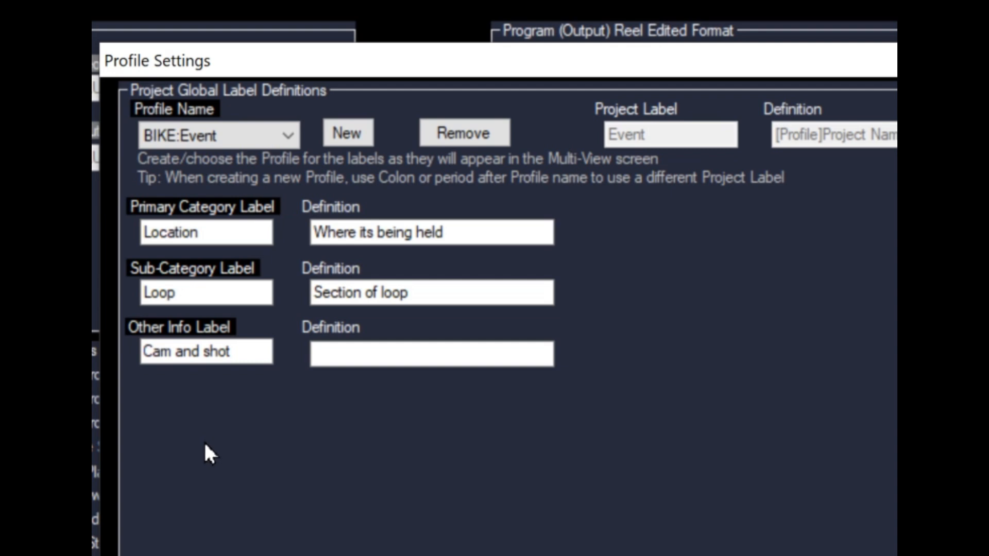
{"action": "left_click", "coordinate": [295, 134]}
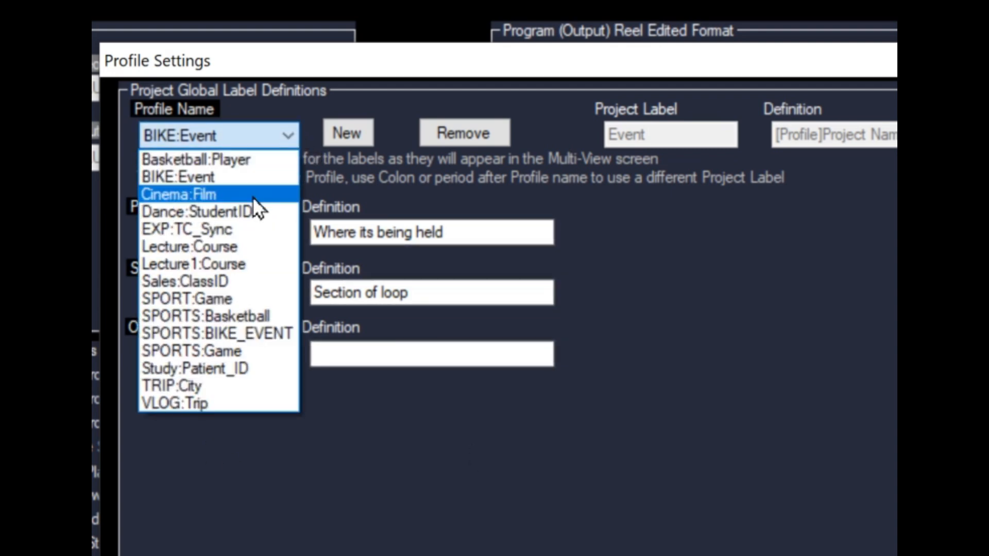
{"action": "left_click", "coordinate": [247, 332]}
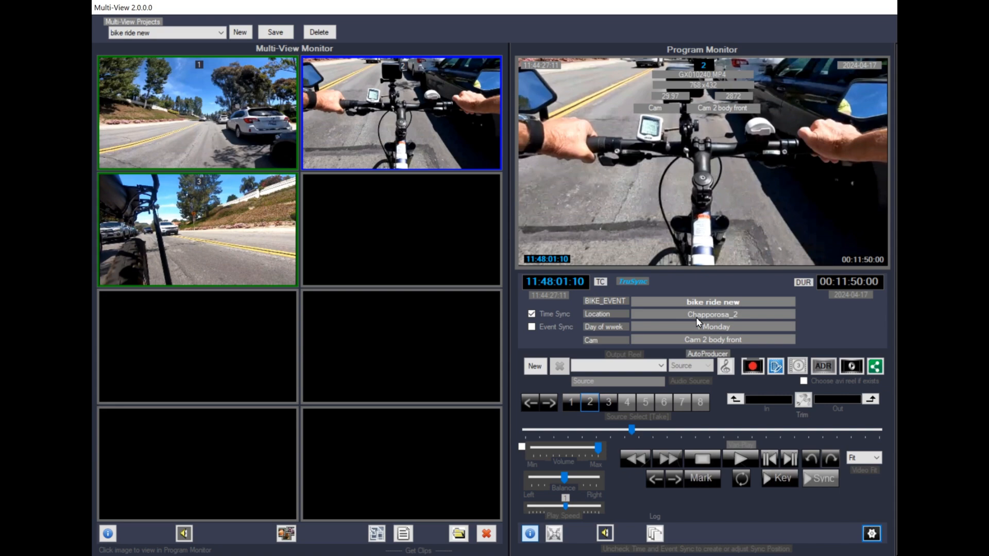
Step: Review the bike ride project's clips and their label columns in the playlist, and close it
{"action": "left_click", "coordinate": [395, 534]}
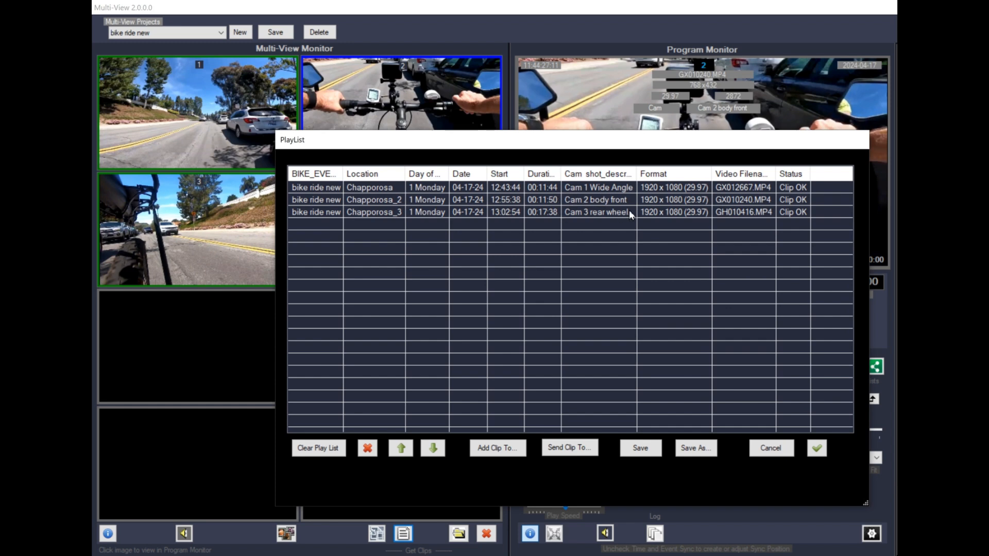
{"action": "left_click", "coordinate": [817, 448]}
{"action": "left_click", "coordinate": [666, 353]}
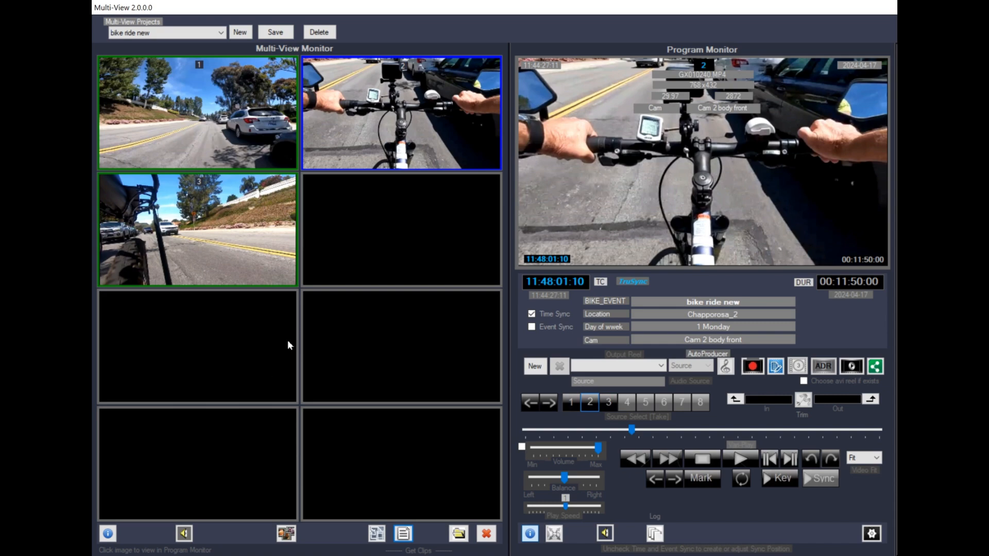
Step: Start importing clips into the bike ride new project with the location set to Aliso Hills, and accept the clip information
{"action": "left_click", "coordinate": [376, 533]}
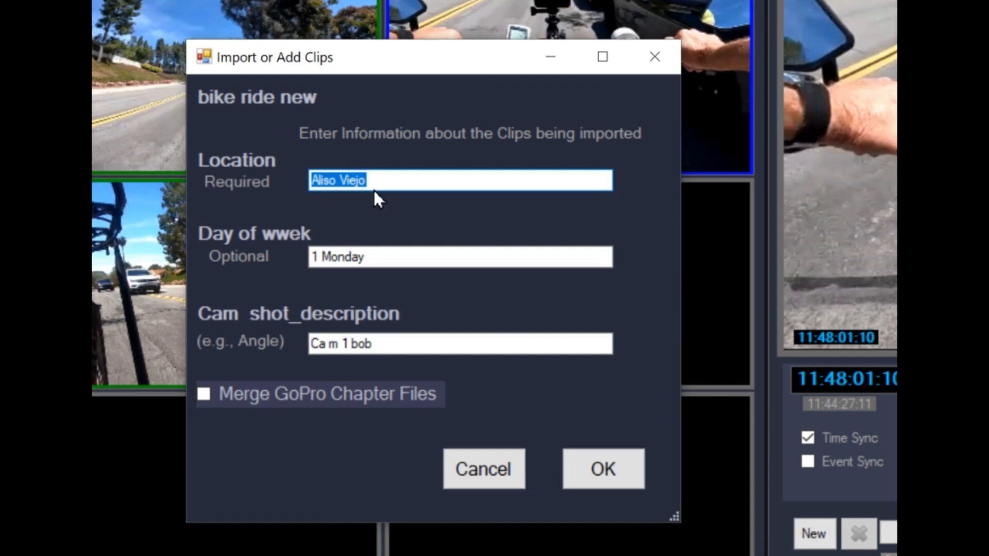
{"action": "left_click", "coordinate": [308, 173]}
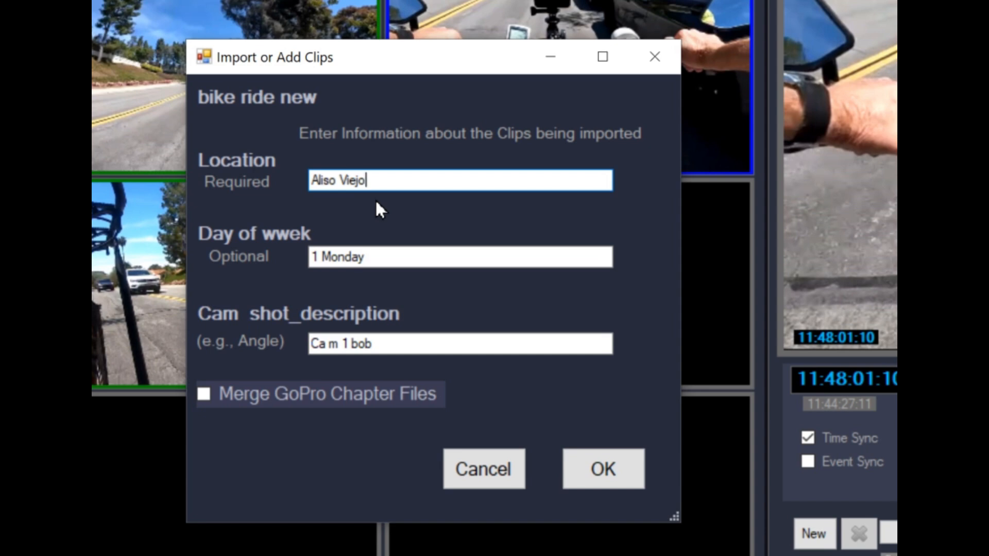
{"action": "key", "text": "BackSpace"}
{"action": "key", "text": "BackSpace"}
{"action": "key", "text": "BackSpace"}
{"action": "type", "text": "Hills"}
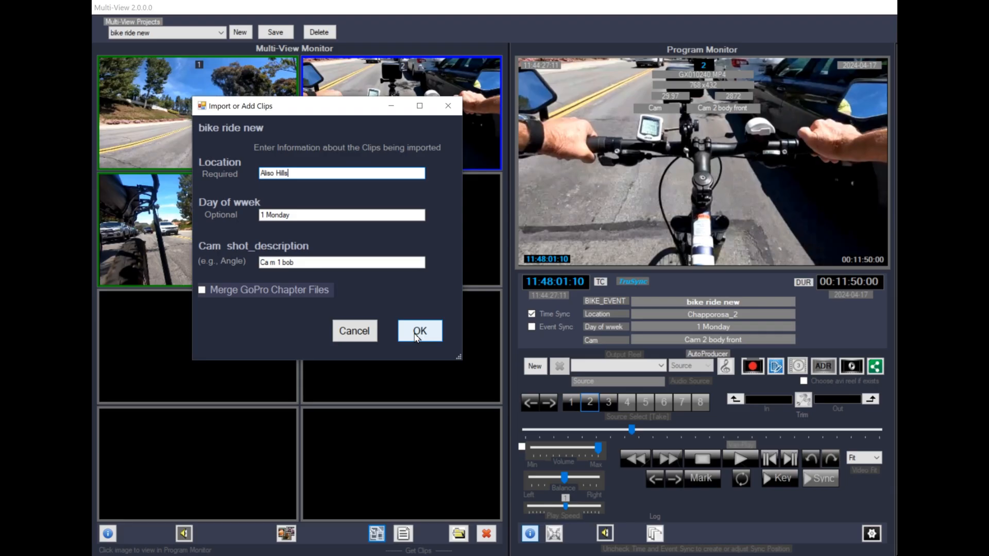
{"action": "left_click", "coordinate": [598, 471]}
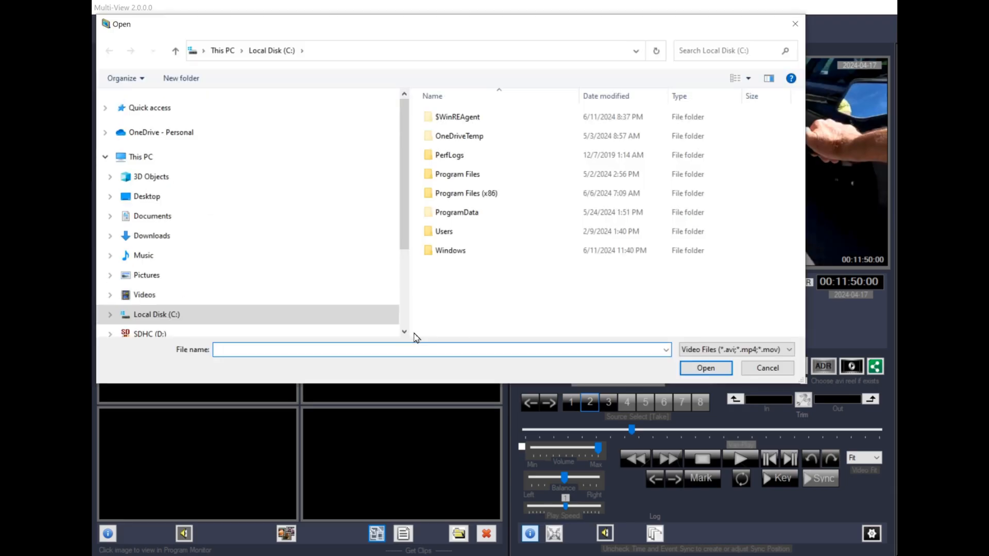
Step: Browse to the 2022-04-26 Bike Ride Aliso Hills folder inside Projects on the Media (M:) drive
{"action": "left_click_drag", "start_coordinate": [405, 243], "coordinate": [404, 322]}
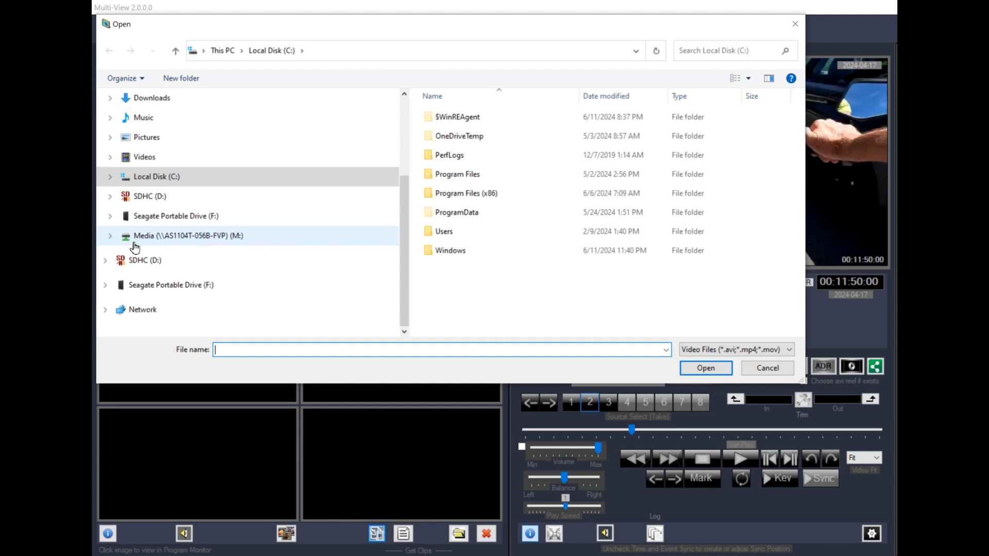
{"action": "left_click", "coordinate": [183, 238]}
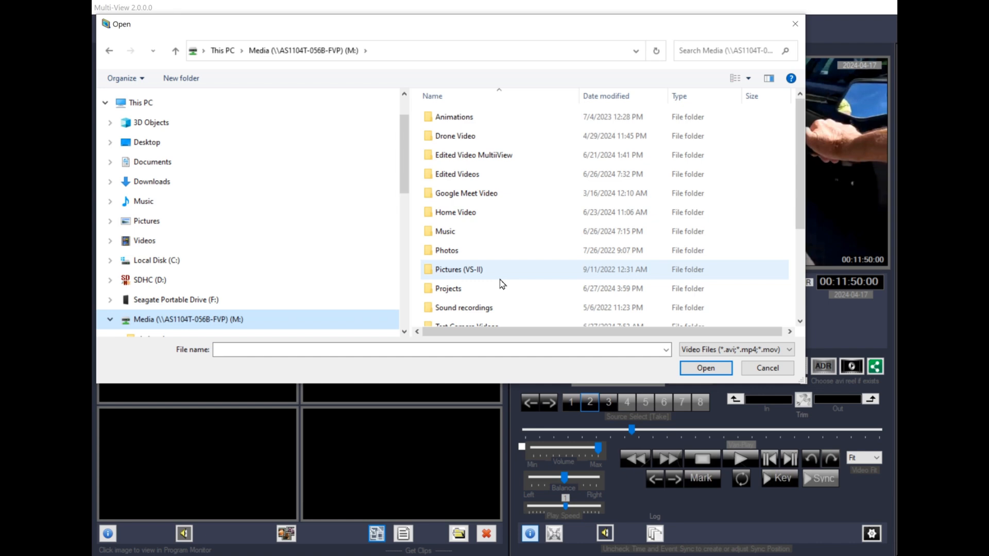
{"action": "scroll", "coordinate": [507, 233], "scroll_direction": "down", "scroll_amount": 1}
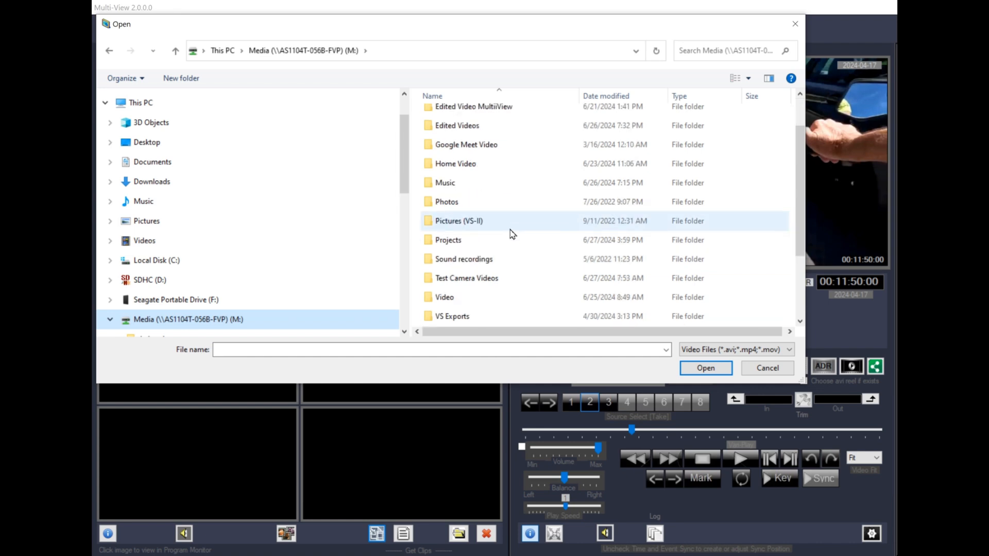
{"action": "double_click", "coordinate": [455, 243]}
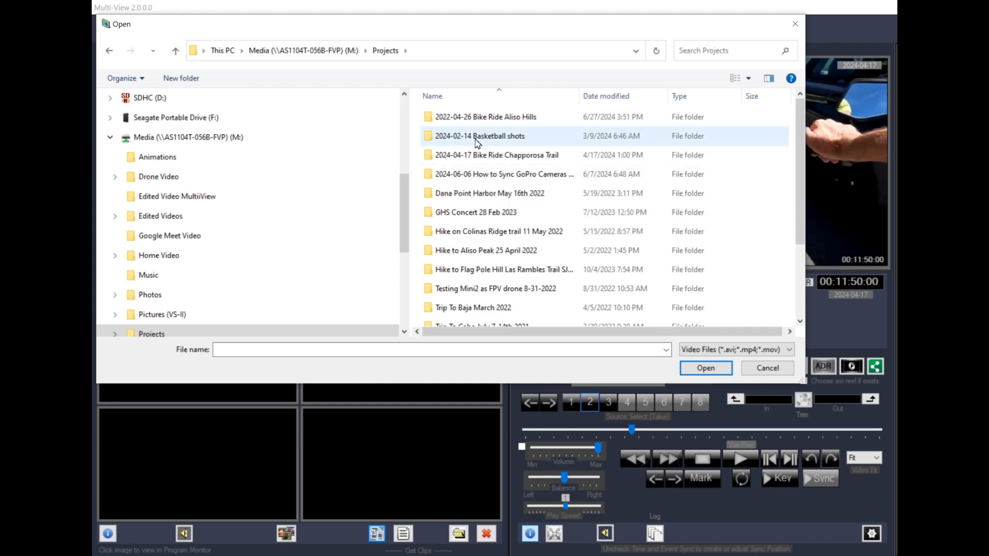
{"action": "double_click", "coordinate": [472, 118]}
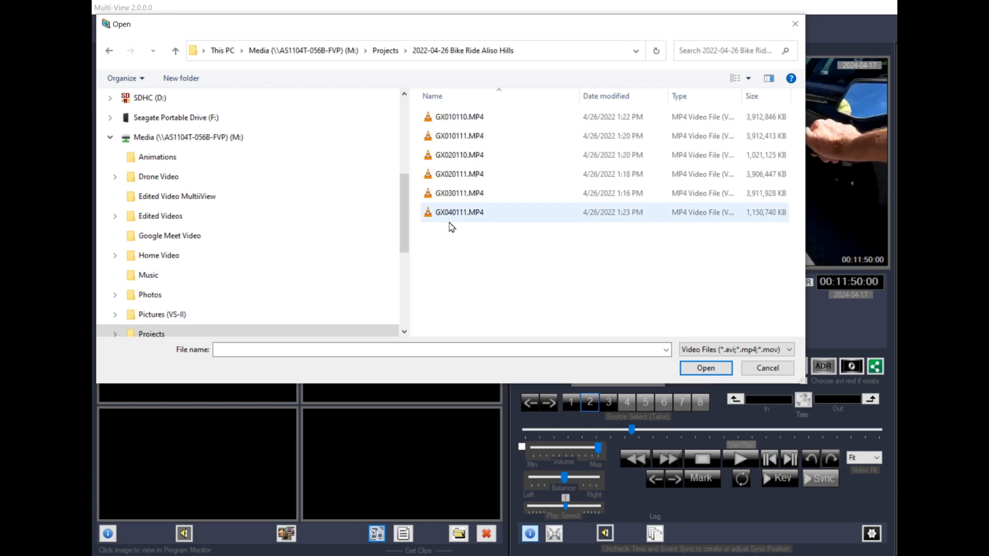
Step: Import GX040111.MP4 and load the Aliso Hills clip from the playlist into the Multi-View Monitor
{"action": "left_click", "coordinate": [461, 217]}
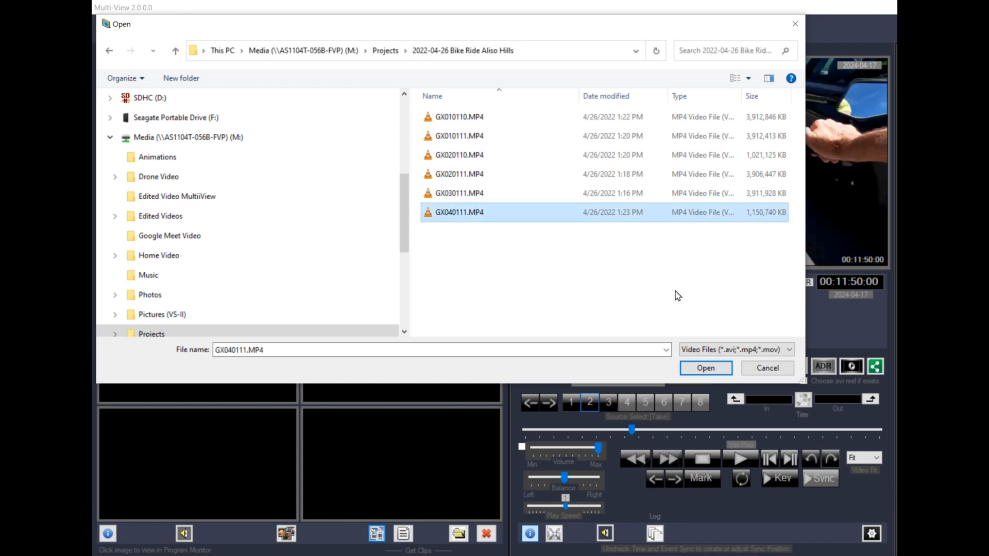
{"action": "left_click", "coordinate": [701, 370]}
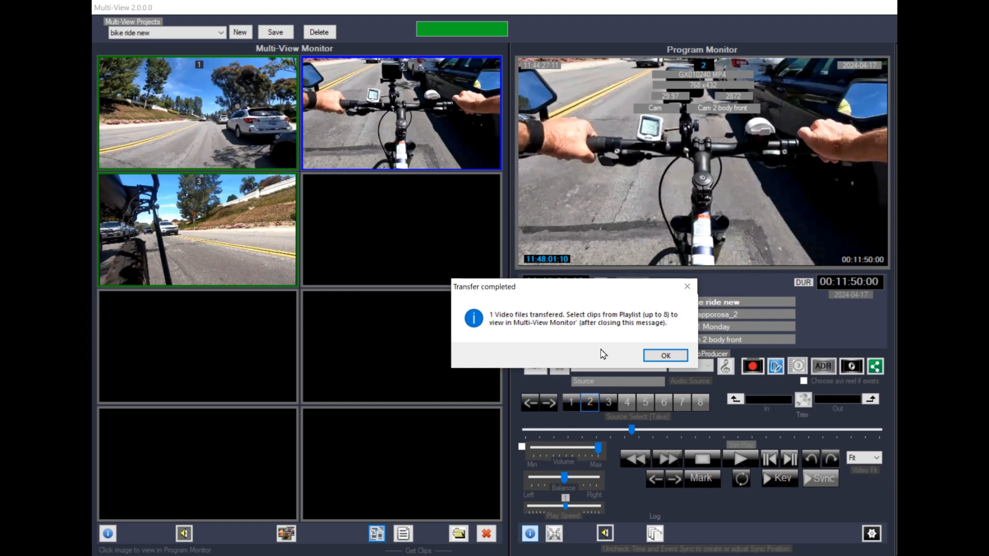
{"action": "left_click", "coordinate": [665, 356]}
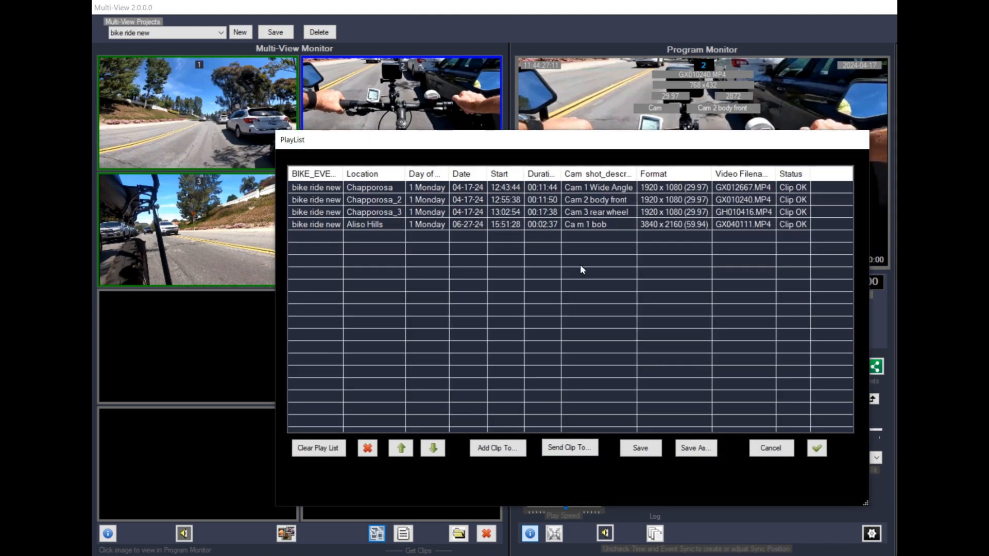
{"action": "left_click", "coordinate": [359, 227]}
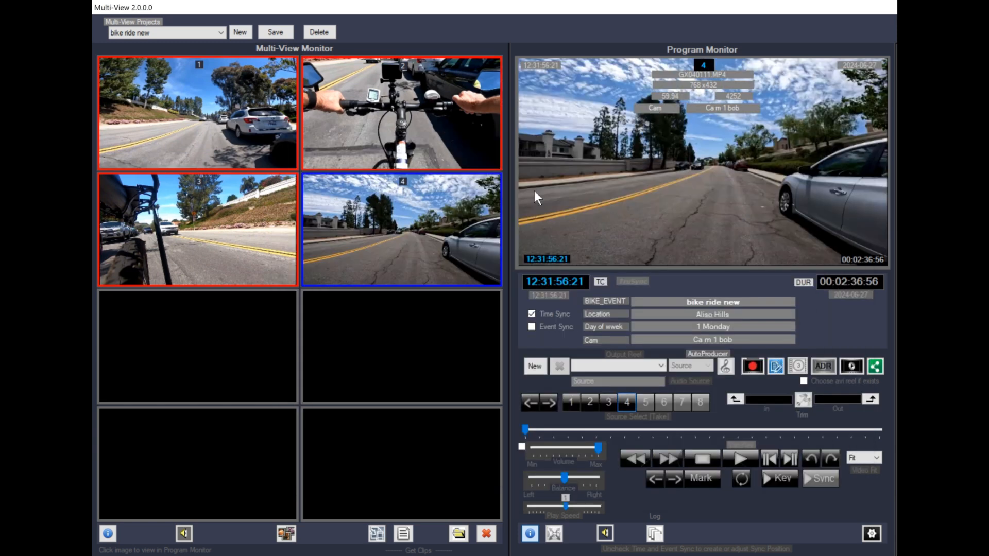
Step: Reopen the clip import information, review its location, day of week and camera shot description fields, and close it
{"action": "left_click", "coordinate": [376, 535]}
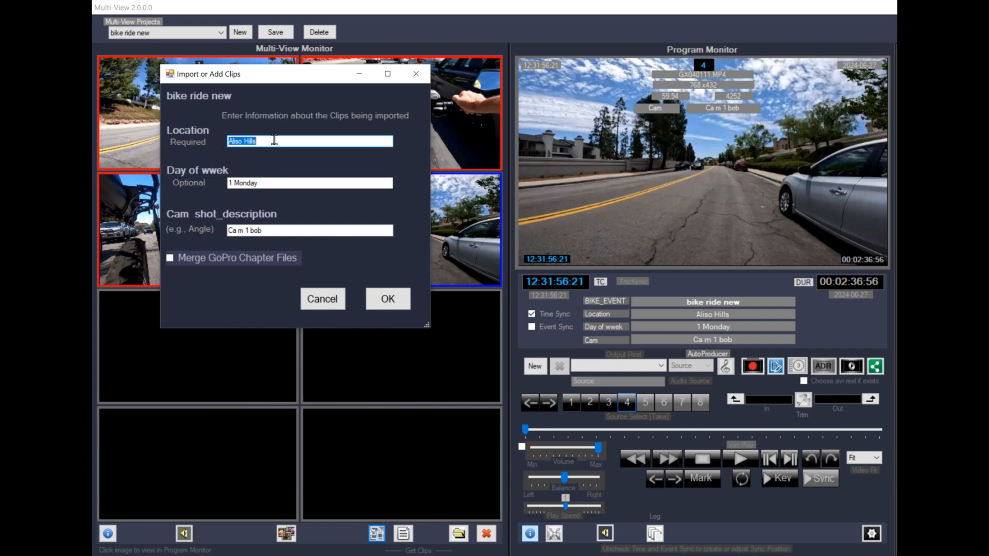
{"action": "left_click", "coordinate": [232, 183]}
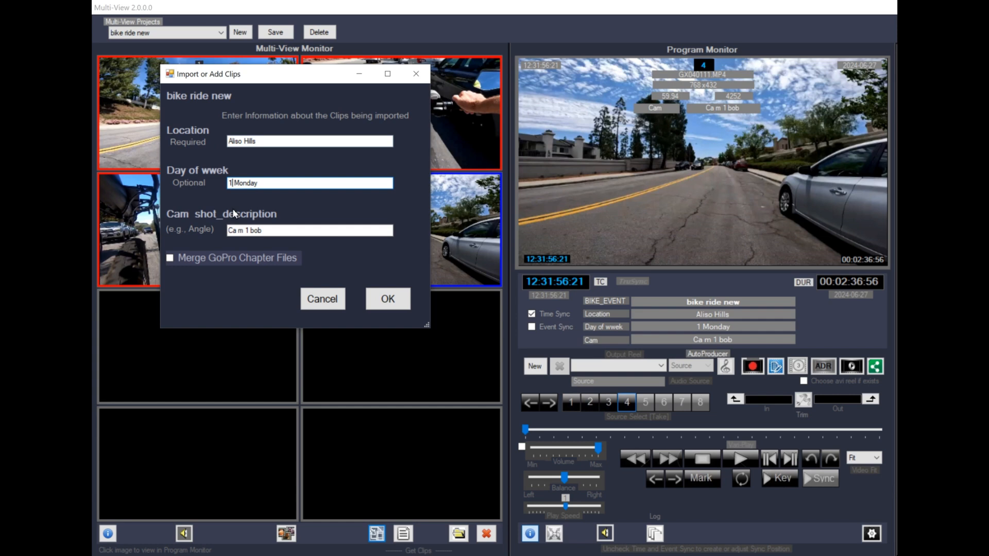
{"action": "left_click", "coordinate": [251, 231]}
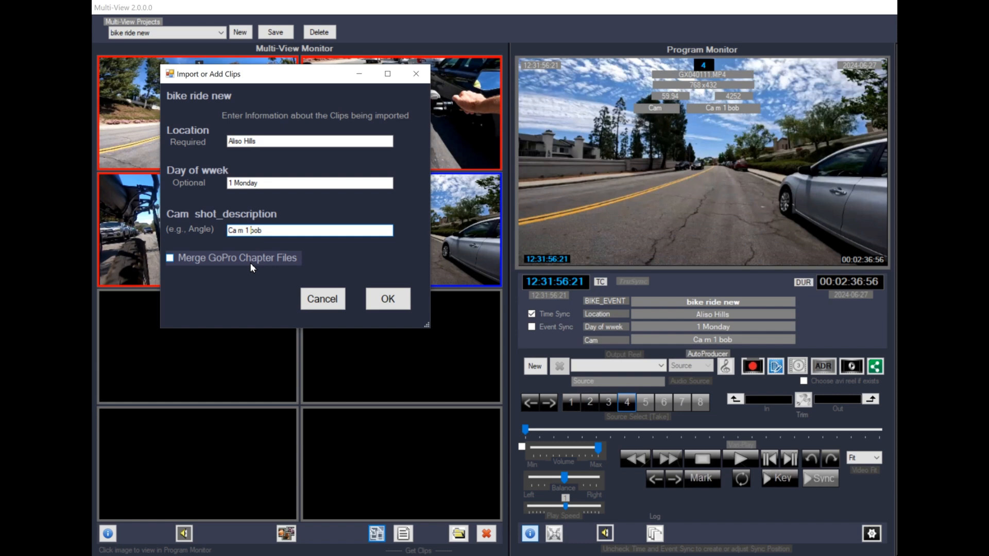
{"action": "key", "text": "BackSpace"}
{"action": "key", "text": "BackSpace"}
{"action": "key", "text": "Return"}
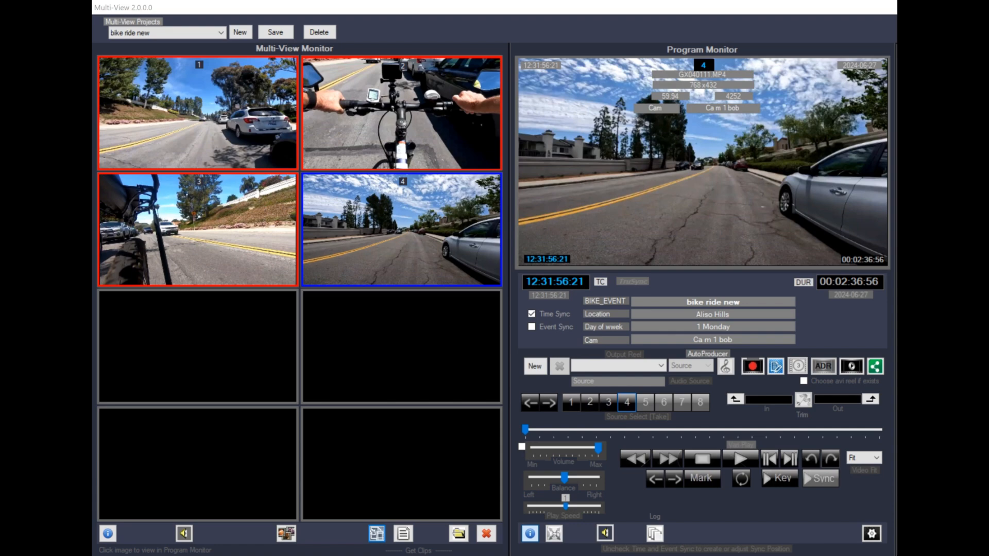
Step: Switch to the bike ride new folder in File Explorer, examine the _Proxies folder under Chapporosa's 1 Monday, and return to Chapporosa
{"action": "mouse_move", "coordinate": [242, 555]}
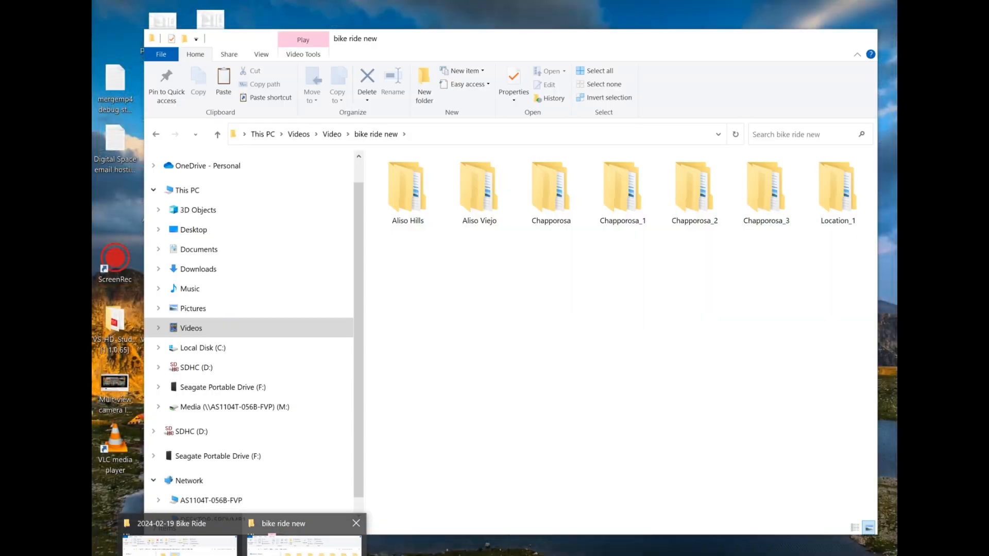
{"action": "left_click", "coordinate": [304, 546]}
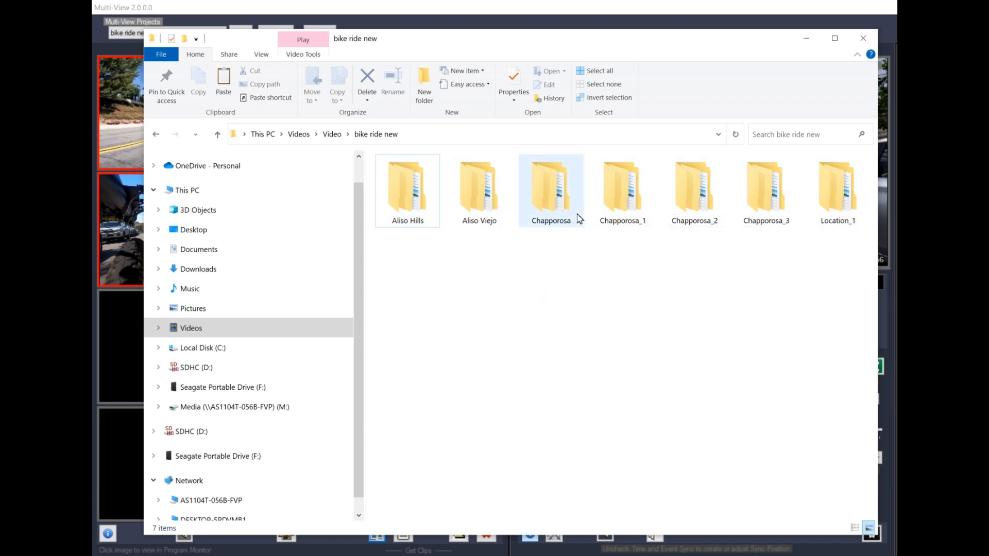
{"action": "double_click", "coordinate": [541, 209]}
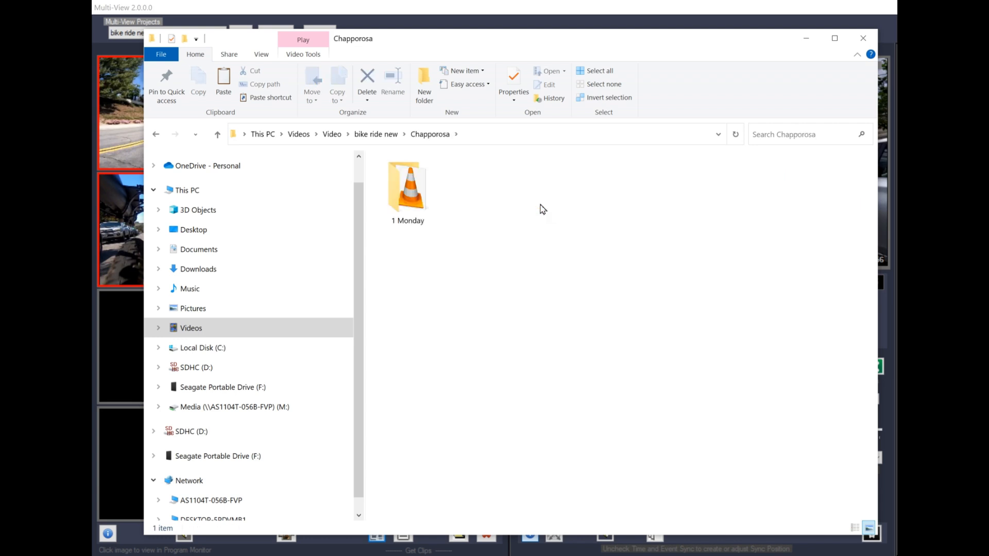
{"action": "double_click", "coordinate": [417, 195]}
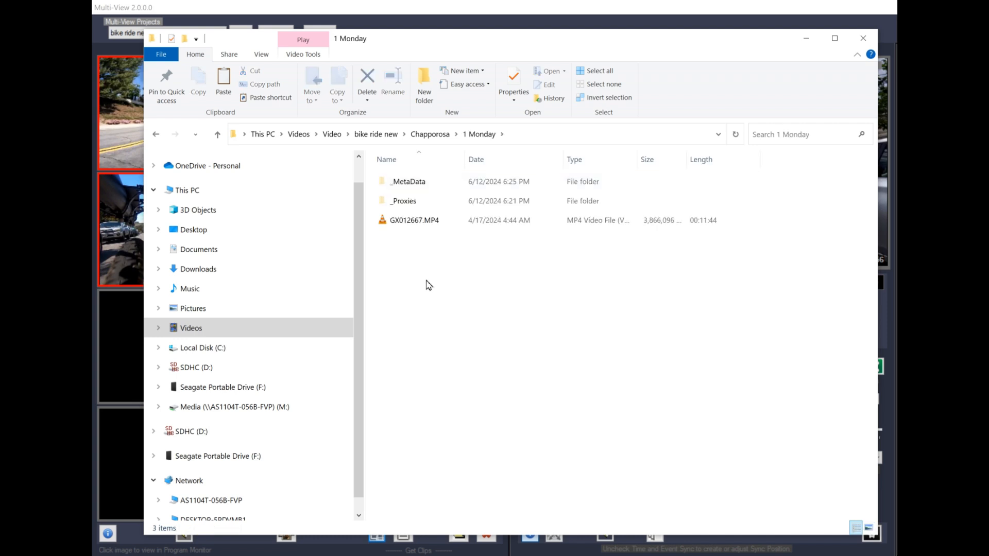
{"action": "double_click", "coordinate": [410, 208]}
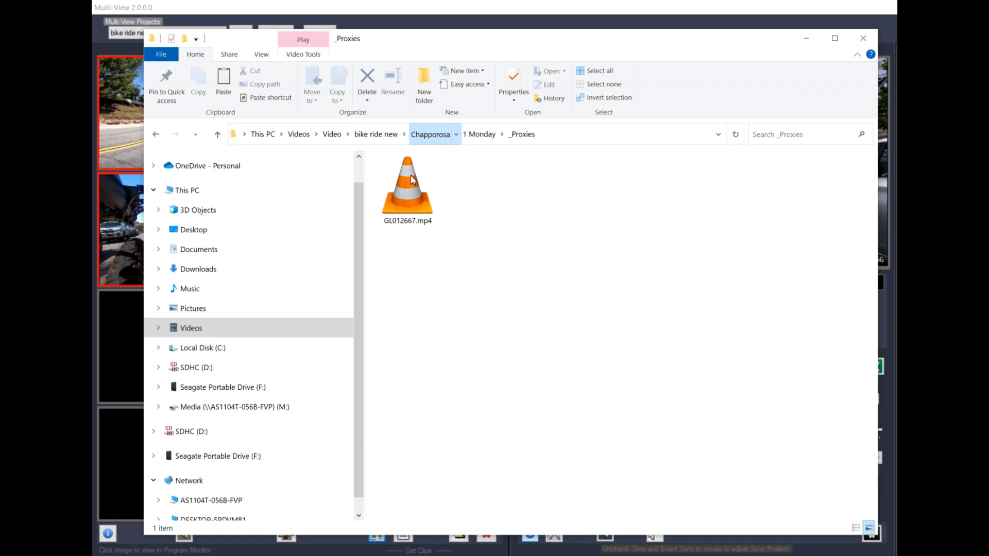
{"action": "left_click", "coordinate": [430, 134]}
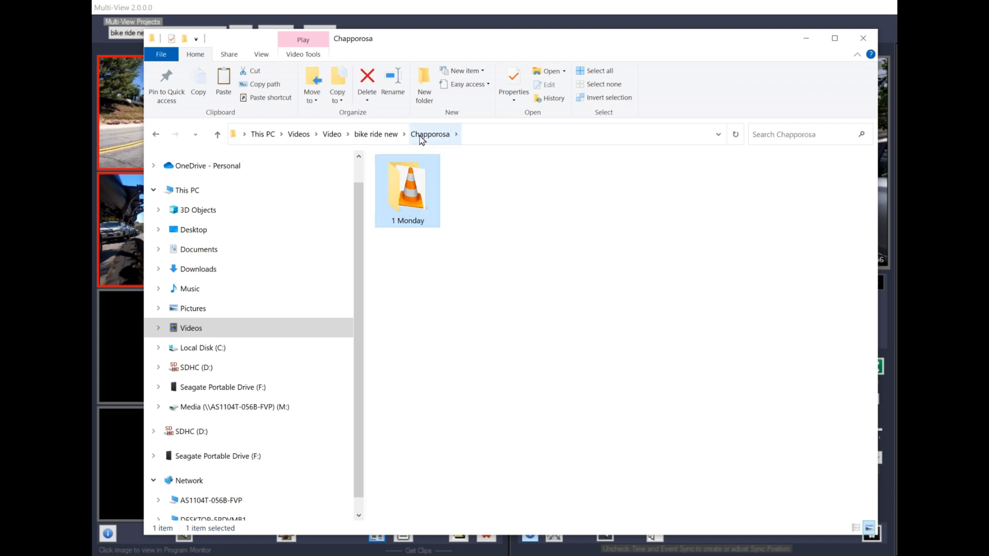
Step: Examine the log and XML files in the _MetaData folder under 1 Monday, and go back up to Chapporosa
{"action": "double_click", "coordinate": [398, 200]}
{"action": "double_click", "coordinate": [409, 181]}
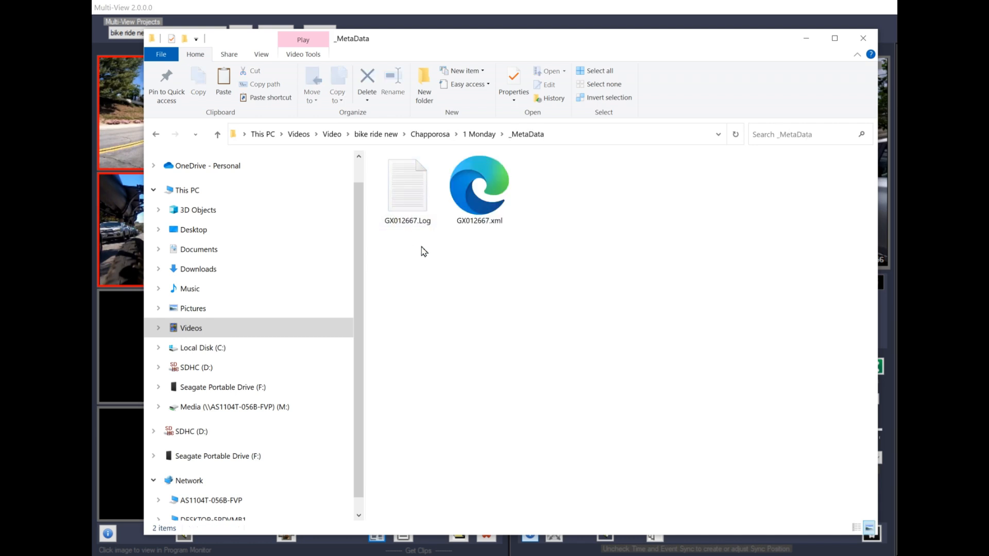
{"action": "mouse_move", "coordinate": [416, 218]}
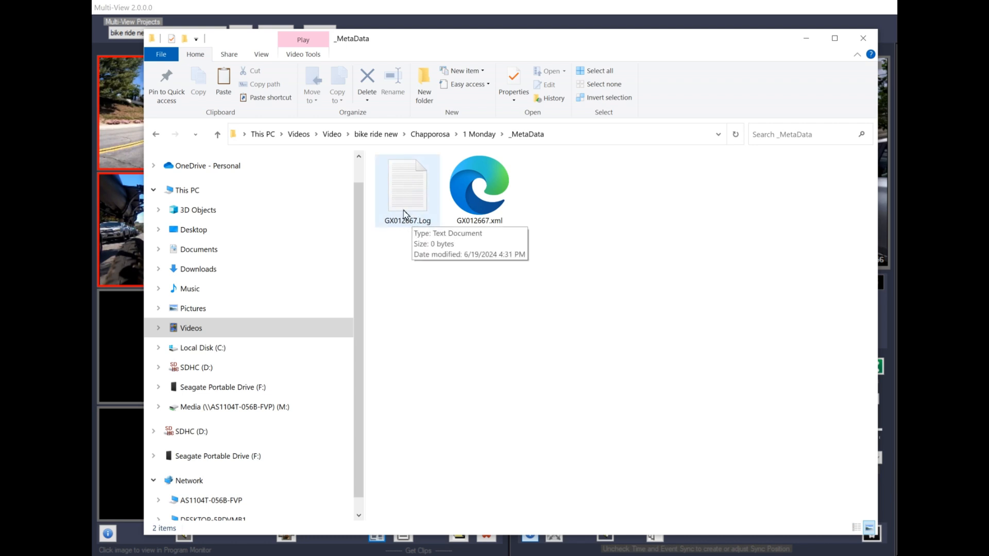
{"action": "left_click", "coordinate": [475, 136]}
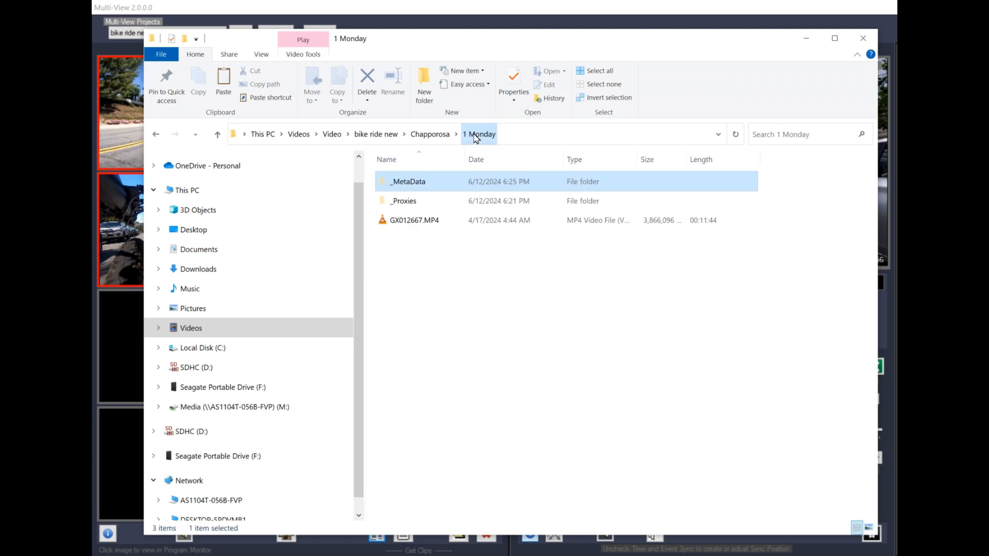
{"action": "left_click", "coordinate": [442, 136]}
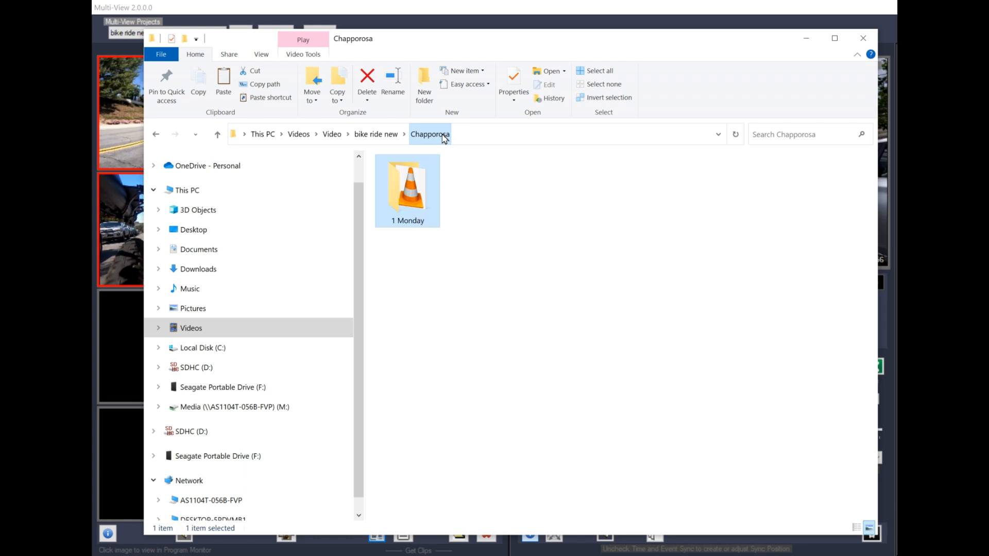